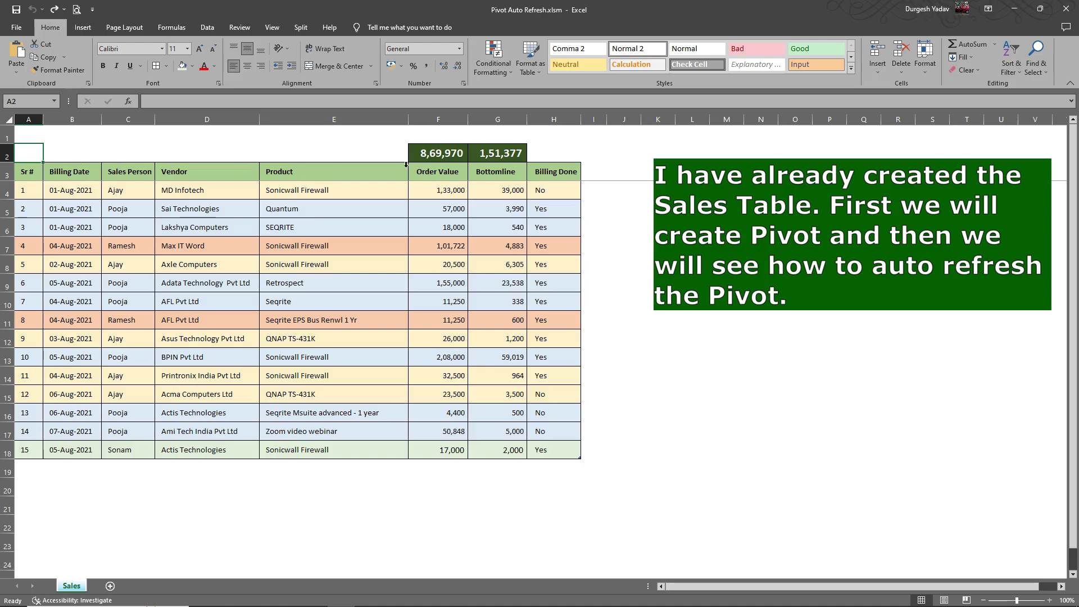
# Step: Insert a pivot table sourced from the Sales table range, placed at cell J4 of the Sales sheet
pyautogui.click(627, 187)
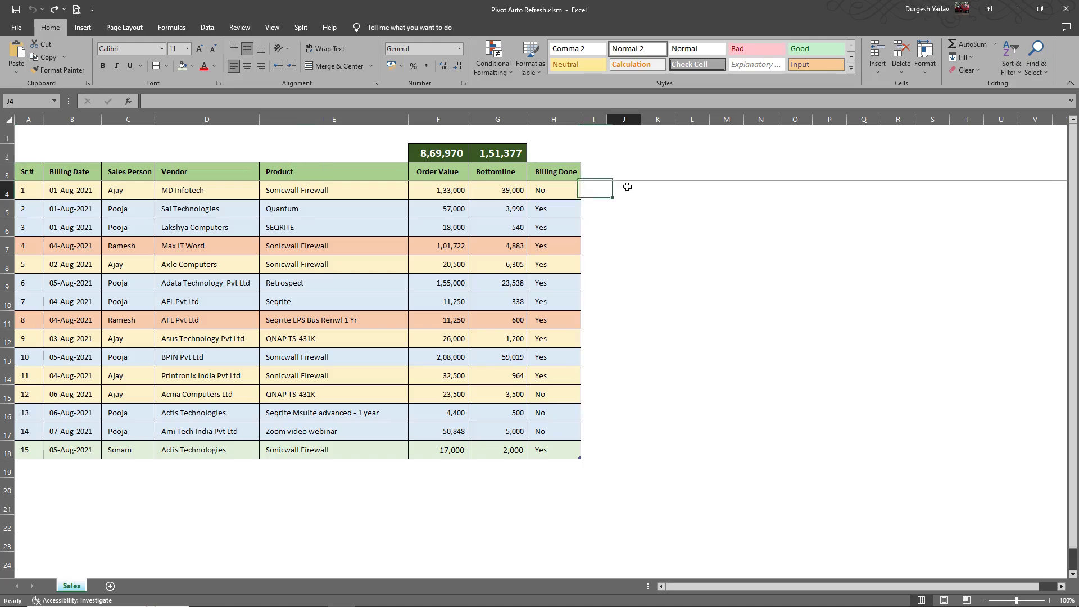
pyautogui.click(84, 28)
pyautogui.click(22, 74)
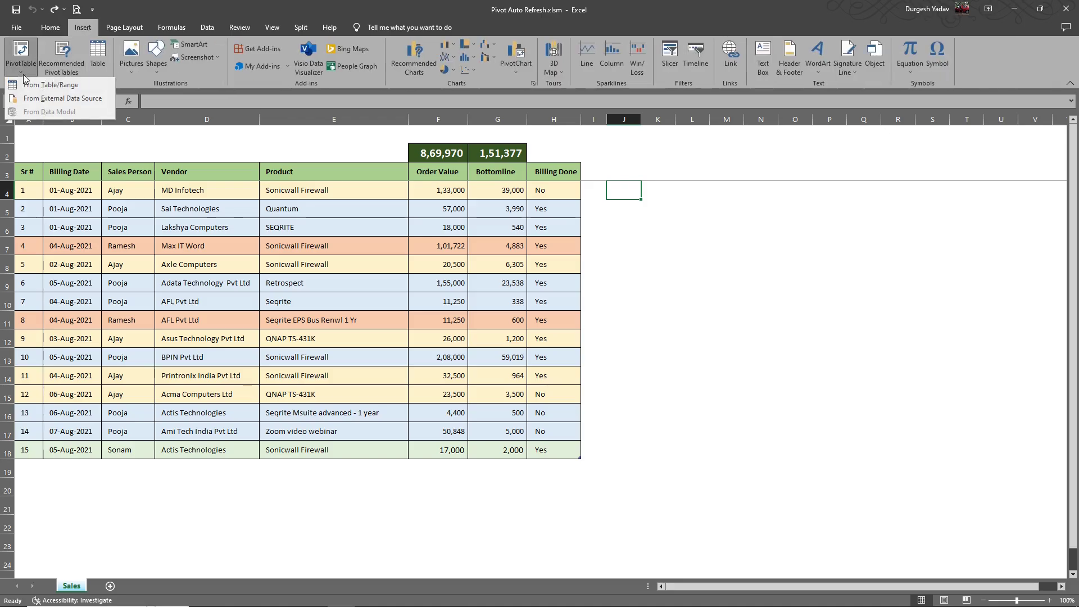
pyautogui.click(43, 88)
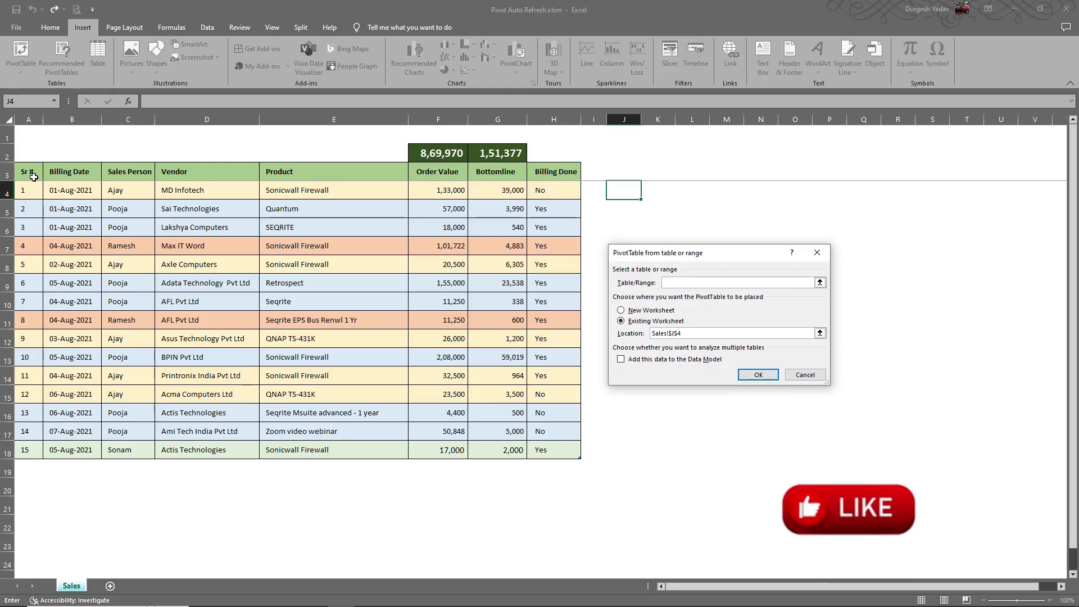
pyautogui.moveTo(28, 173)
pyautogui.mouseDown()
pyautogui.moveTo(517, 354)
pyautogui.moveTo(543, 448)
pyautogui.mouseUp()
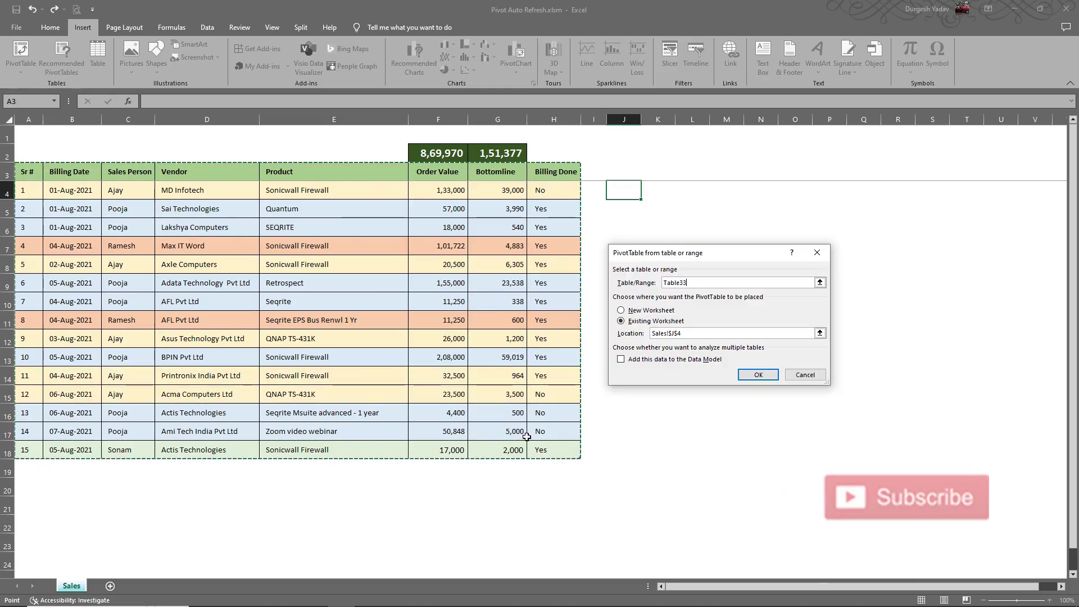
pyautogui.click(758, 375)
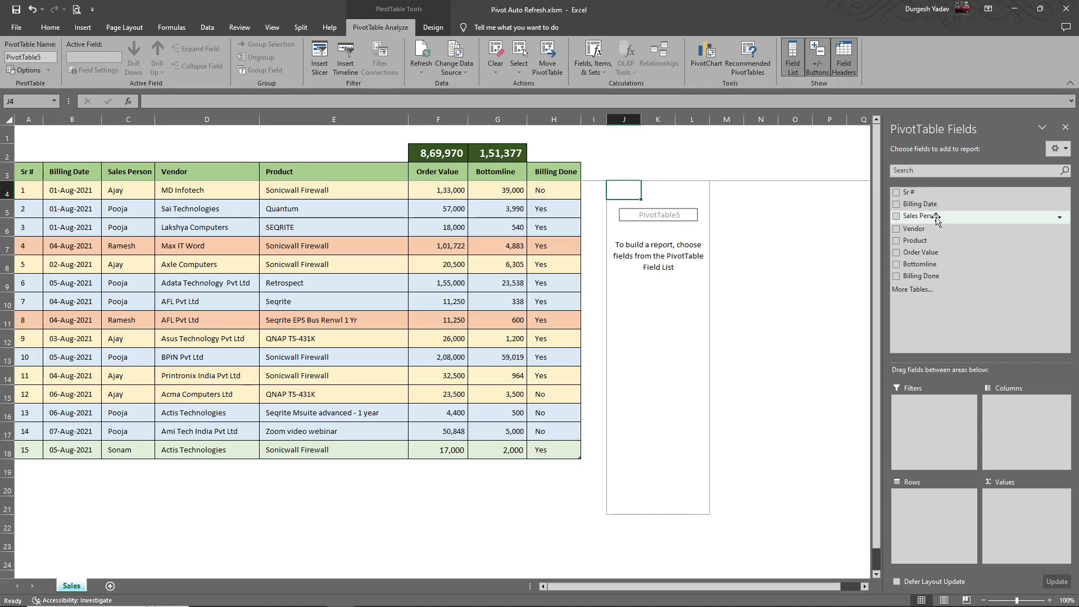
# Step: Lay out the pivot with Sales Person rows, Sum of Order Value and Bottomline, and a Billing Date filter
pyautogui.moveTo(937, 219); pyautogui.dragTo(930, 504)
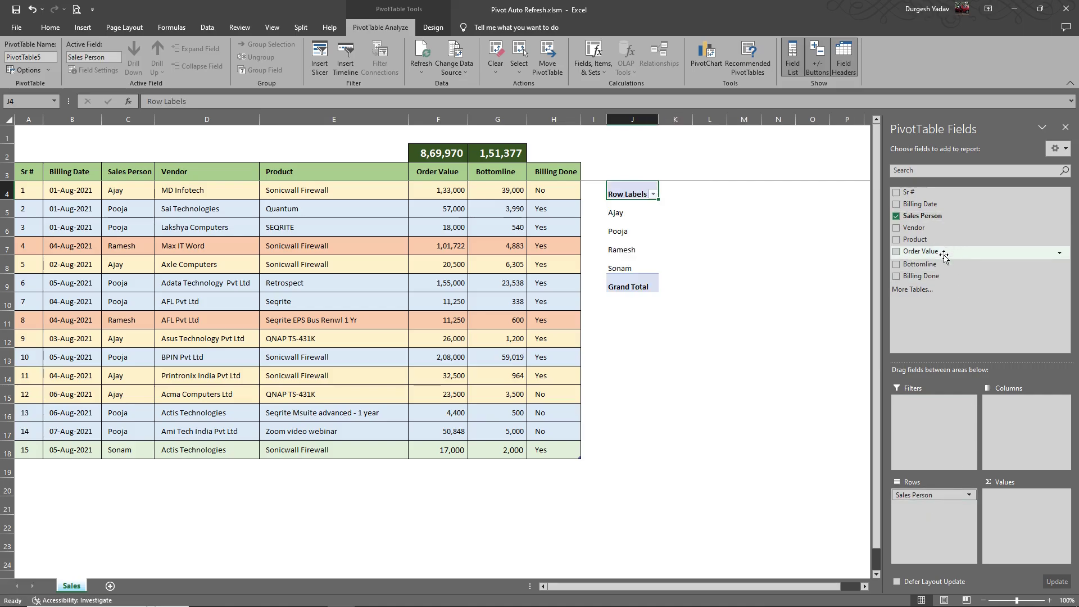
pyautogui.moveTo(941, 253); pyautogui.dragTo(1012, 496)
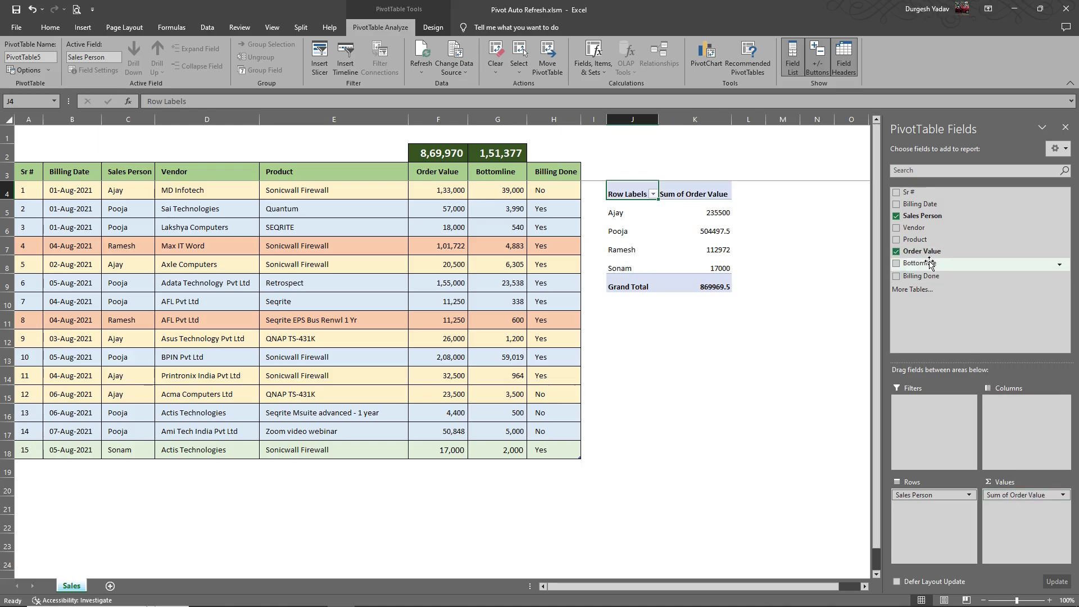
pyautogui.moveTo(930, 265); pyautogui.dragTo(1020, 512)
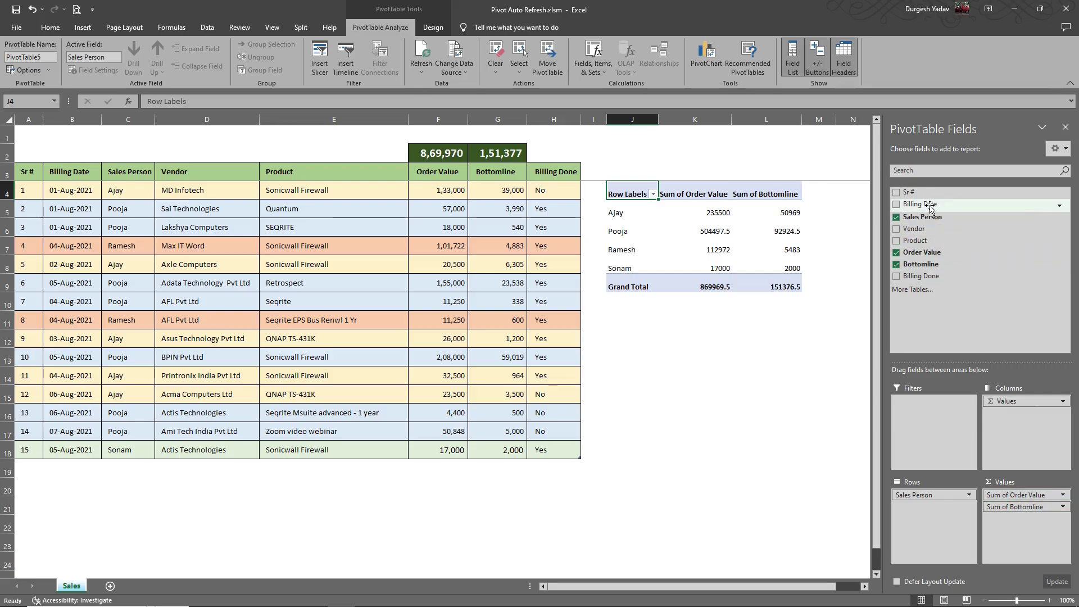
pyautogui.moveTo(930, 205); pyautogui.dragTo(943, 422)
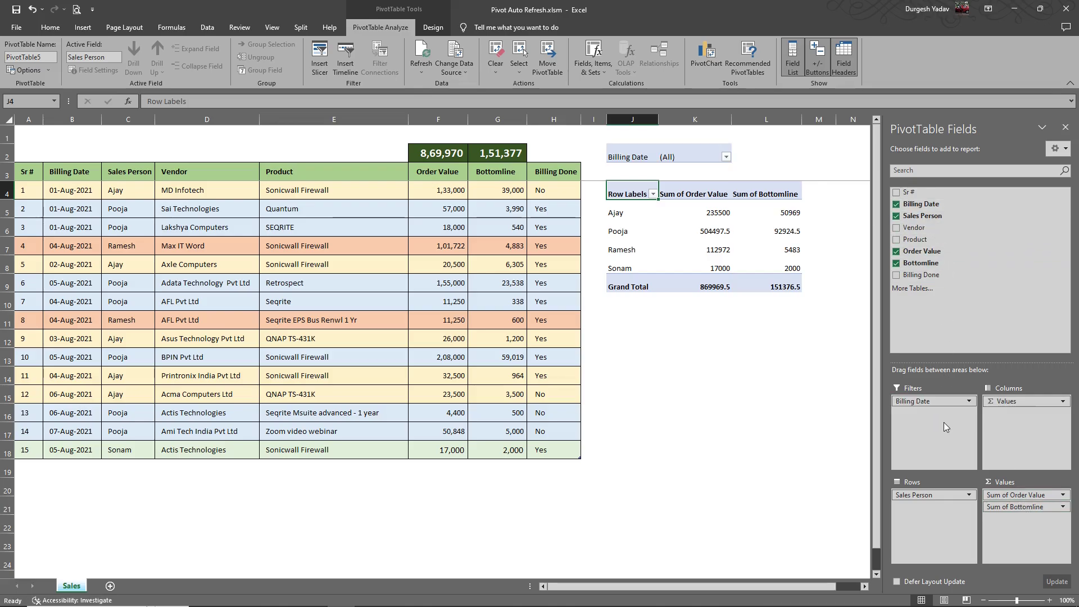
# Step: Hide the field list and apply the green dark table style to the pivot
pyautogui.click(1065, 132)
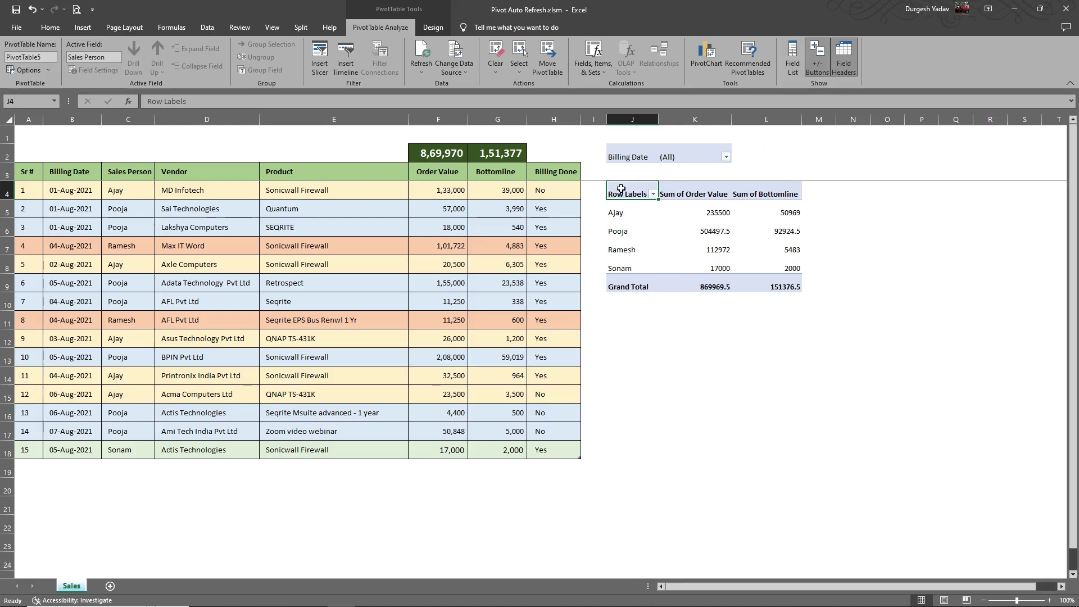
pyautogui.click(50, 27)
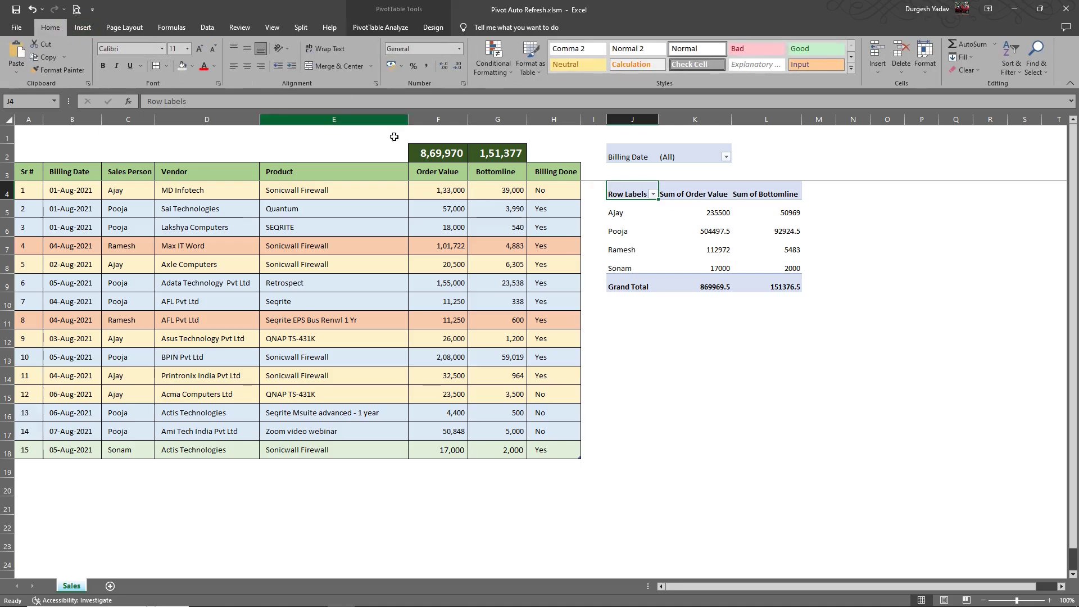
pyautogui.click(542, 72)
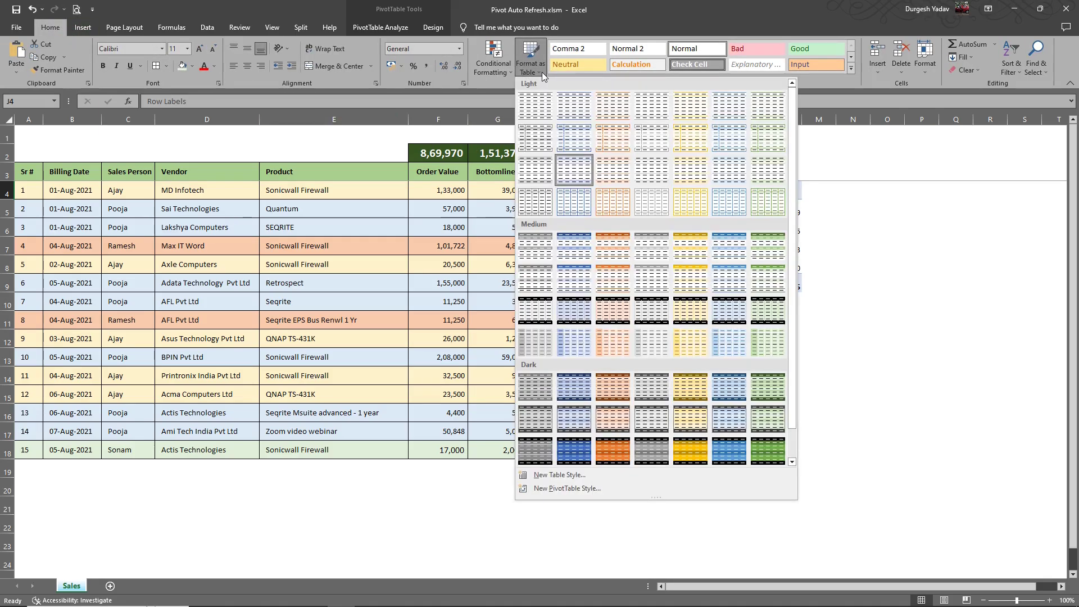
pyautogui.click(767, 392)
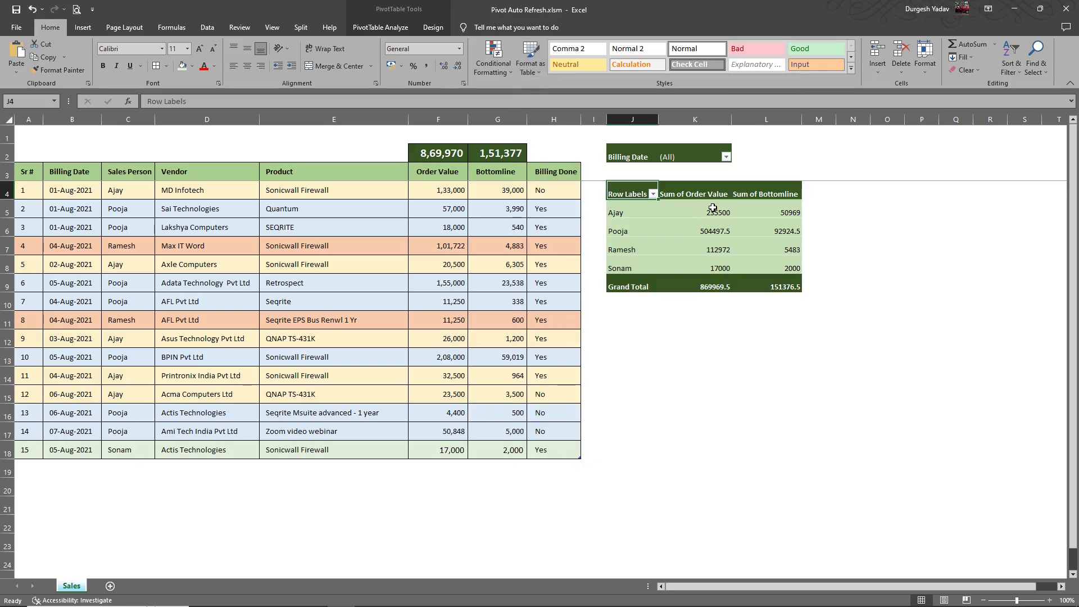
# Step: Format pivot values K5:L9 in Comma Style with no decimal places
pyautogui.moveTo(698, 212); pyautogui.dragTo(775, 279)
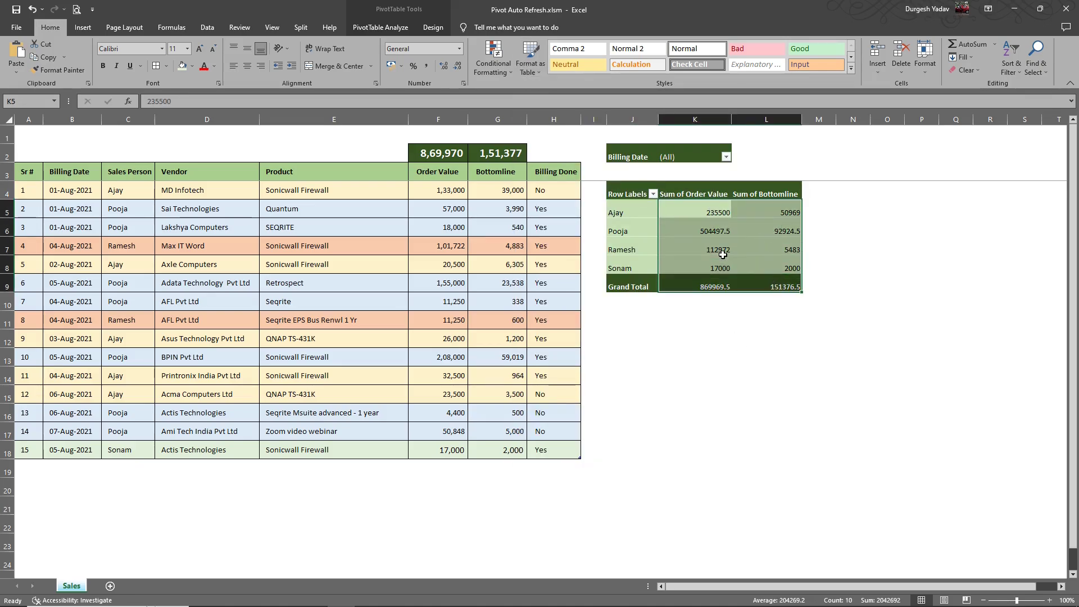
pyautogui.click(427, 67)
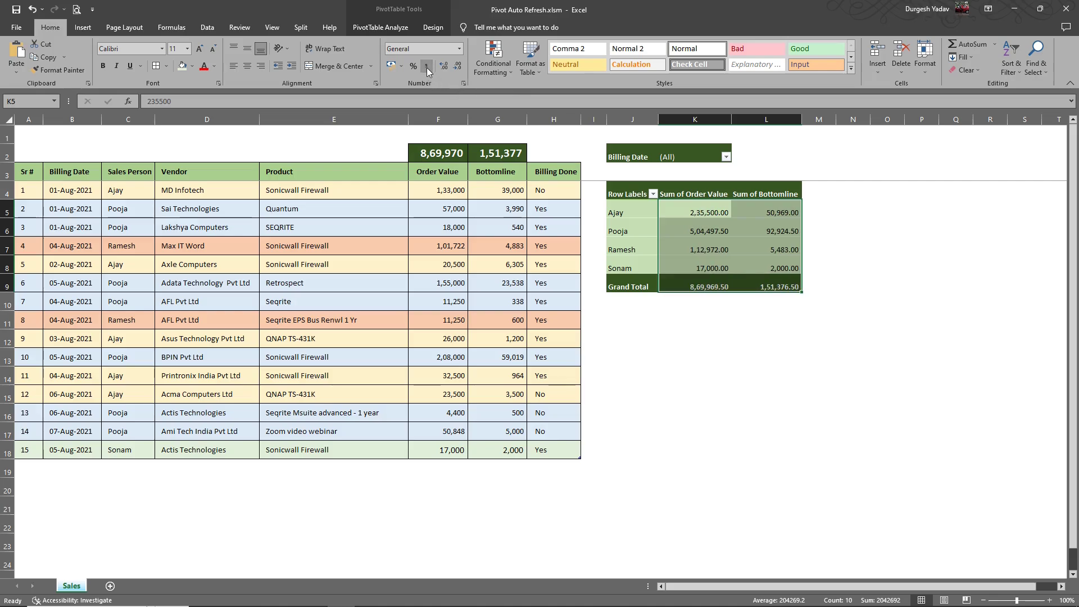
pyautogui.click(458, 68)
pyautogui.click(458, 67)
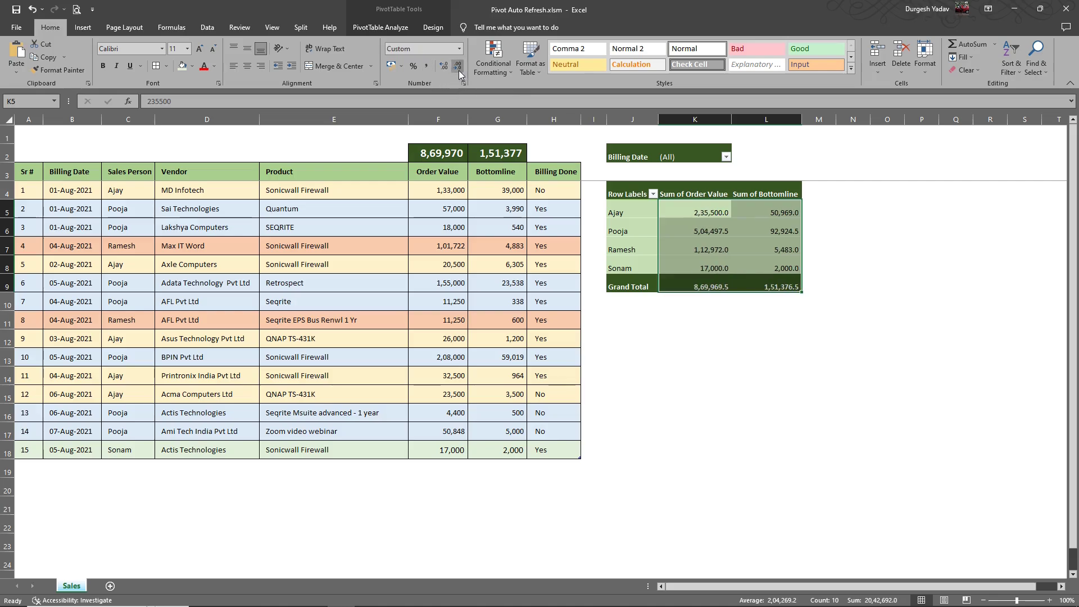
pyautogui.click(876, 252)
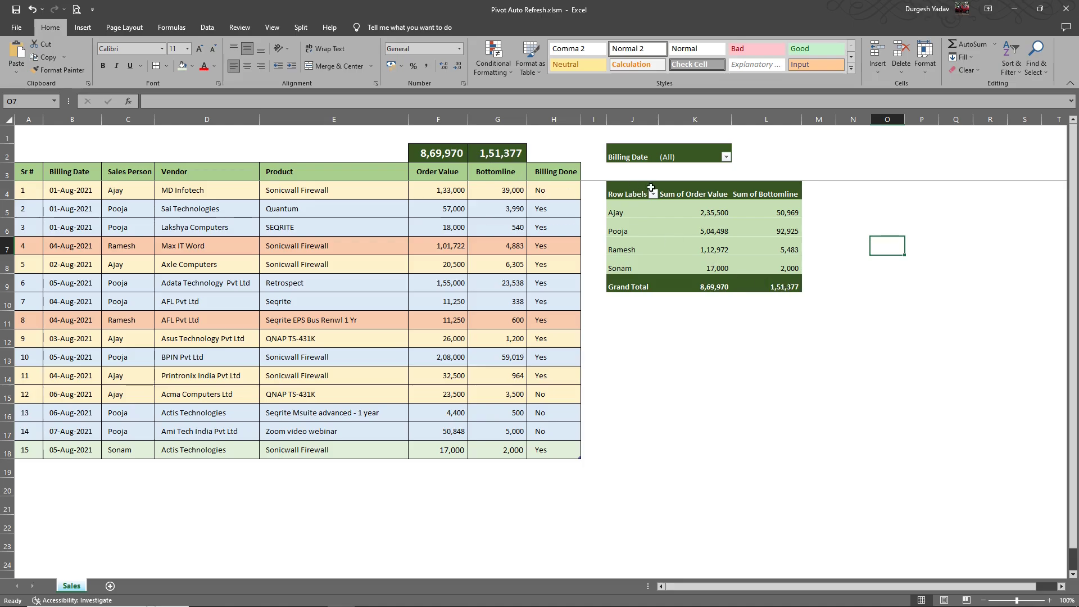
# Step: Give the whole pivot table all borders, middle alignment and one indent level
pyautogui.moveTo(626, 192); pyautogui.dragTo(798, 289)
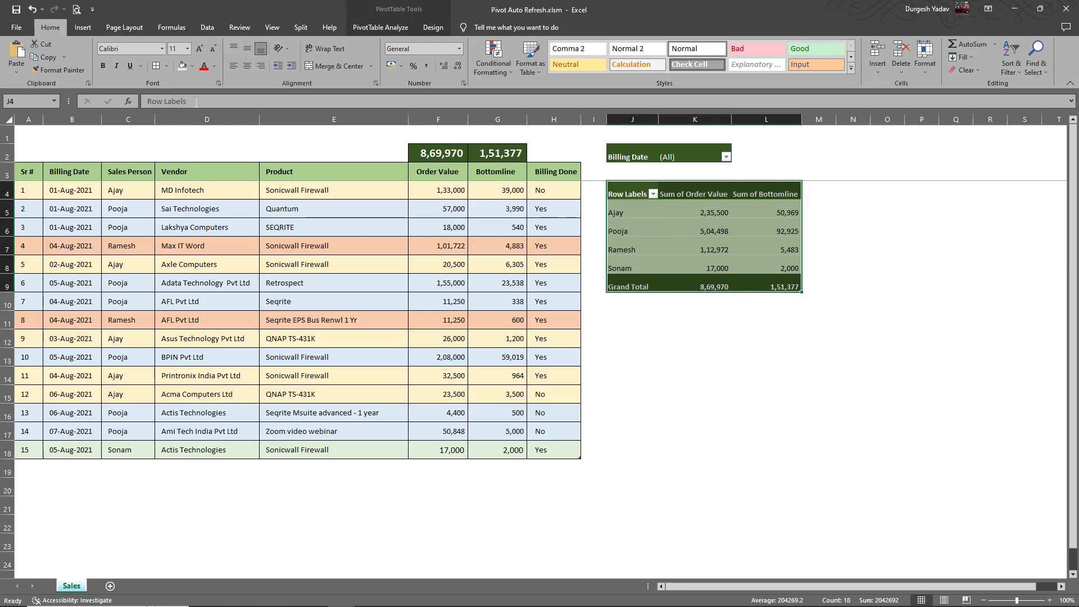
pyautogui.click(156, 65)
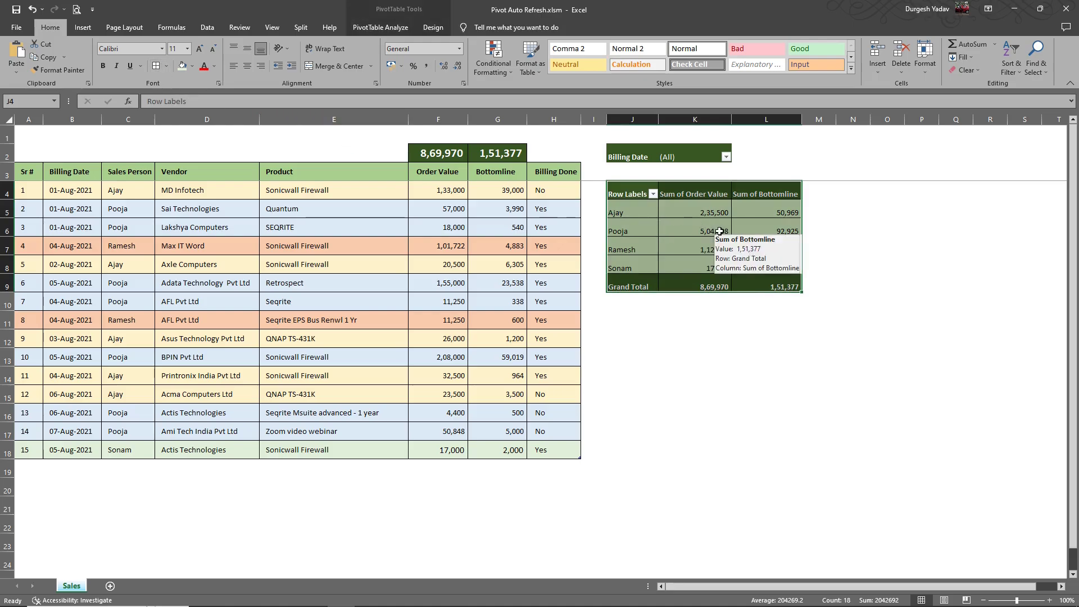
pyautogui.click(250, 52)
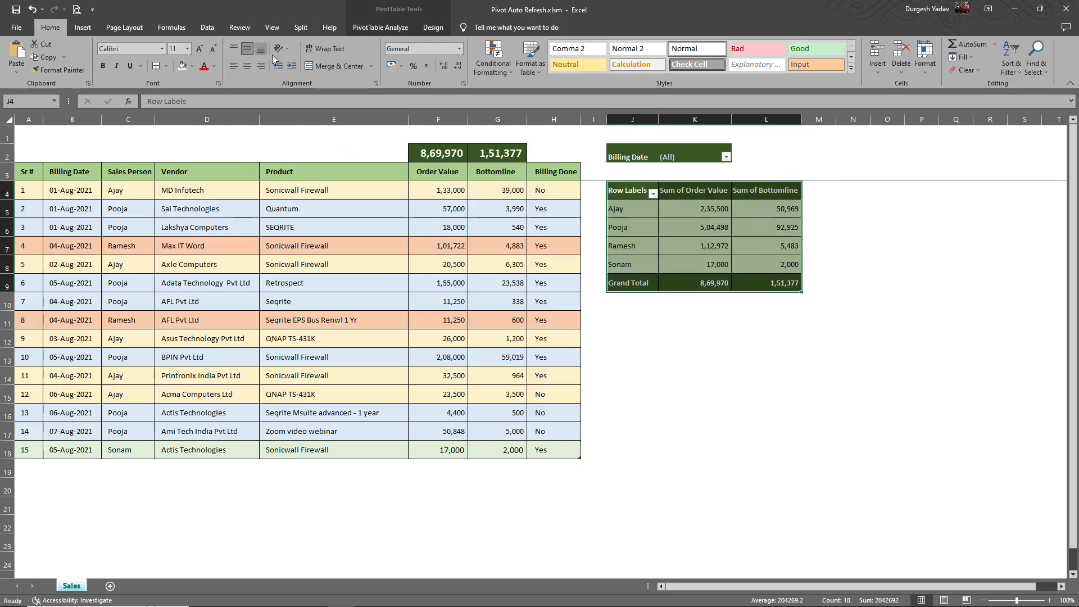
pyautogui.click(292, 66)
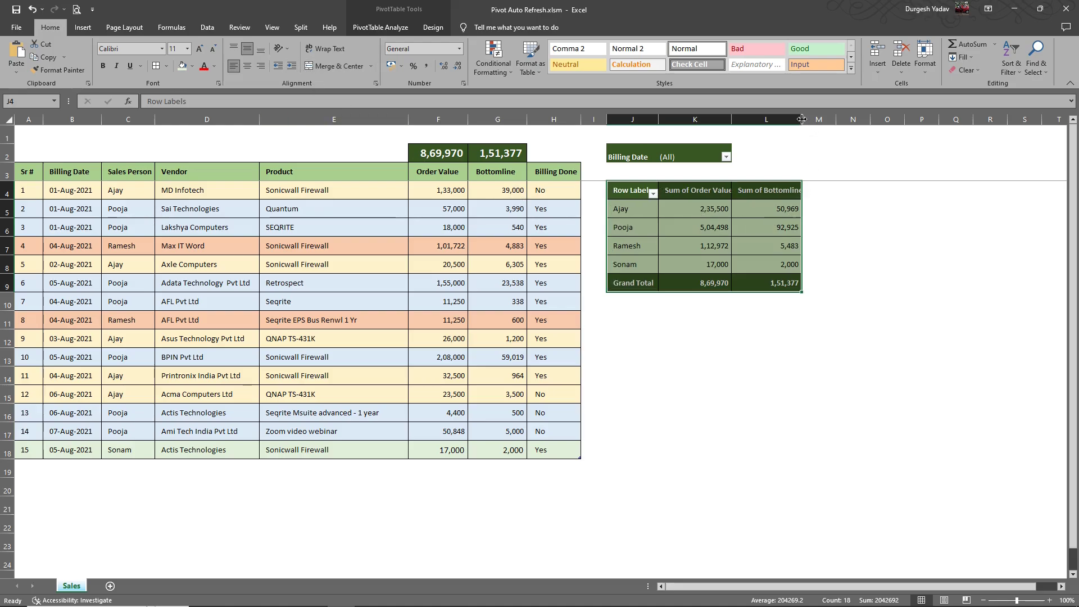
# Step: Widen columns K and L so the Sum of Order Value and Sum of Bottomline headers fit
pyautogui.click(776, 209)
pyautogui.moveTo(802, 119); pyautogui.dragTo(813, 121)
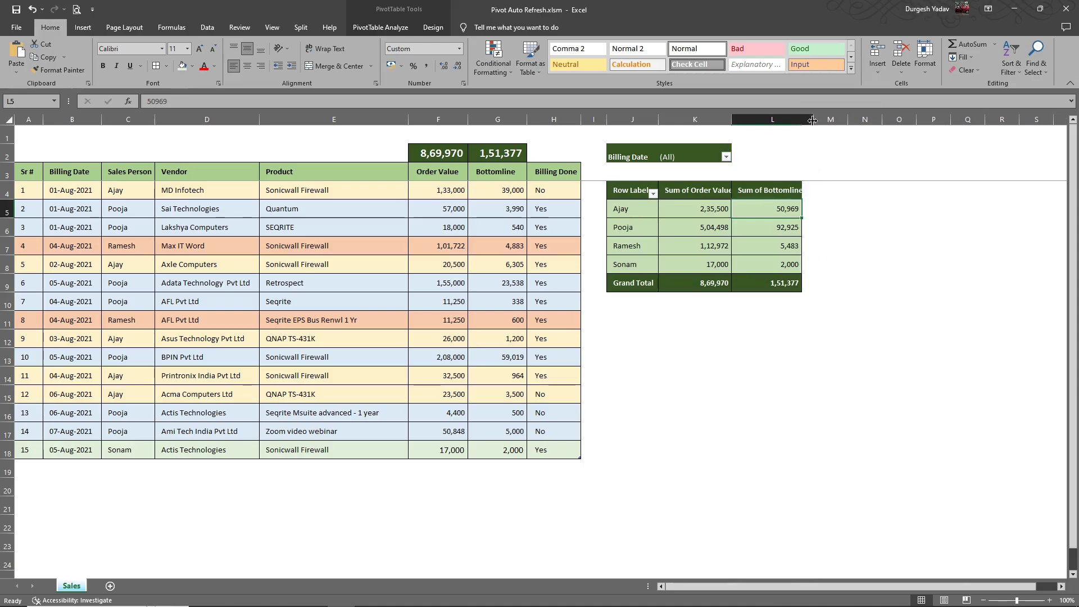
pyautogui.moveTo(732, 119); pyautogui.dragTo(737, 119)
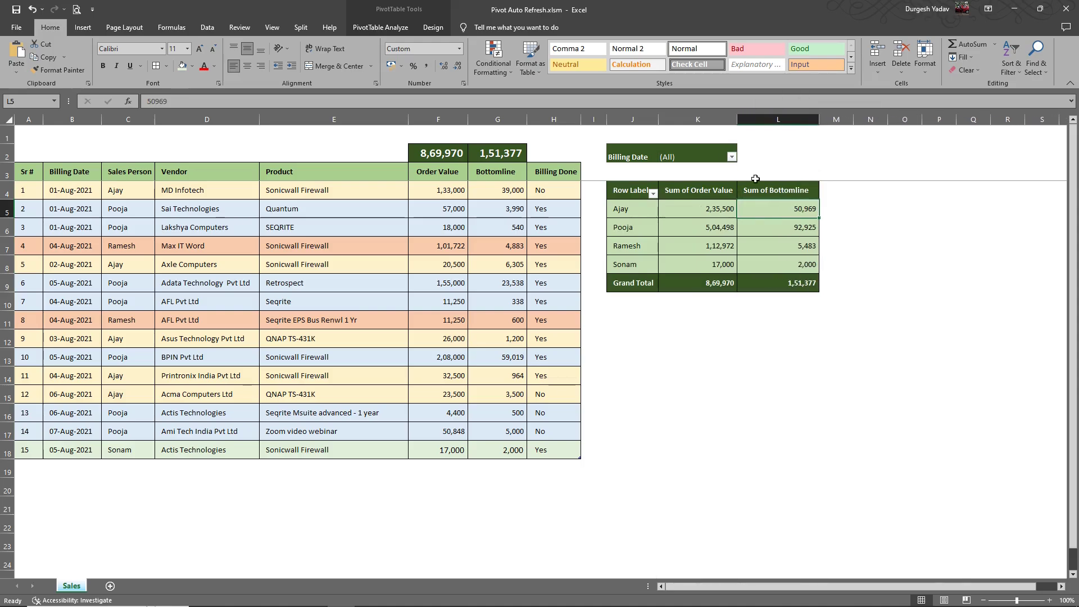
pyautogui.click(784, 265)
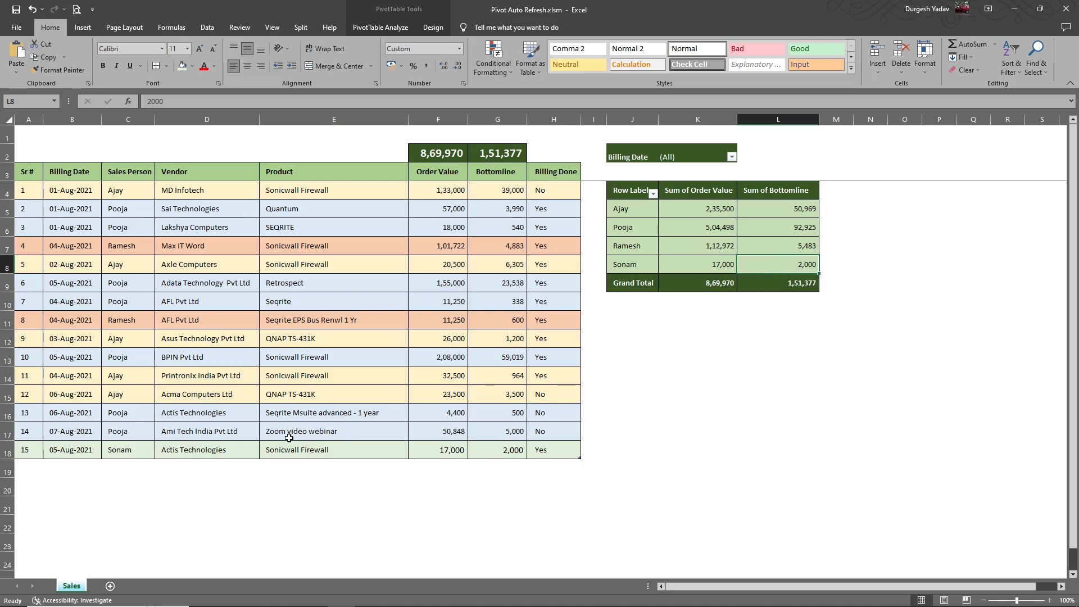
pyautogui.click(111, 450)
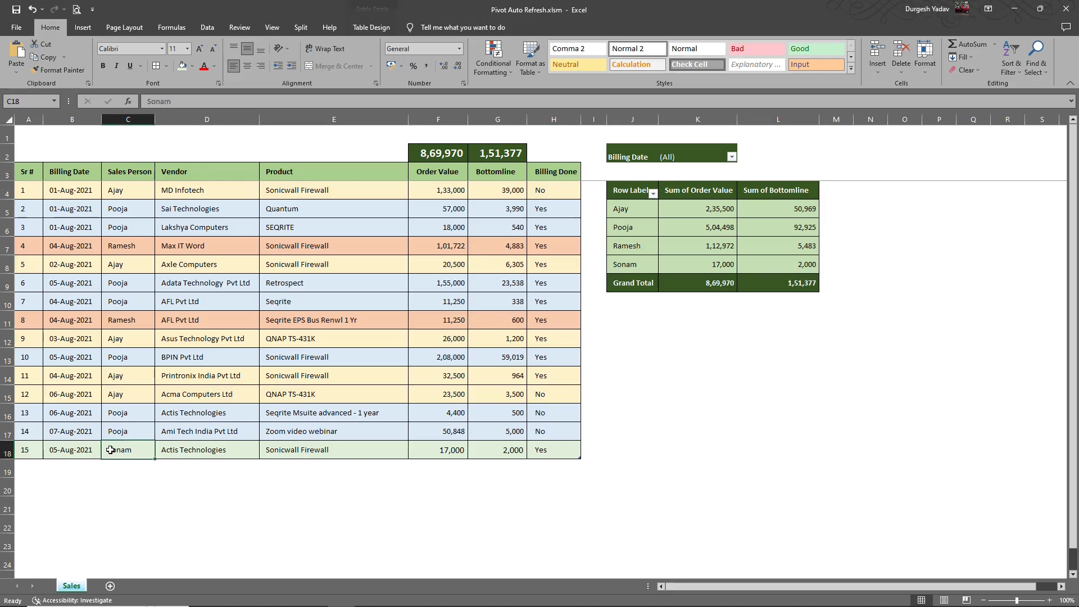
pyautogui.click(620, 264)
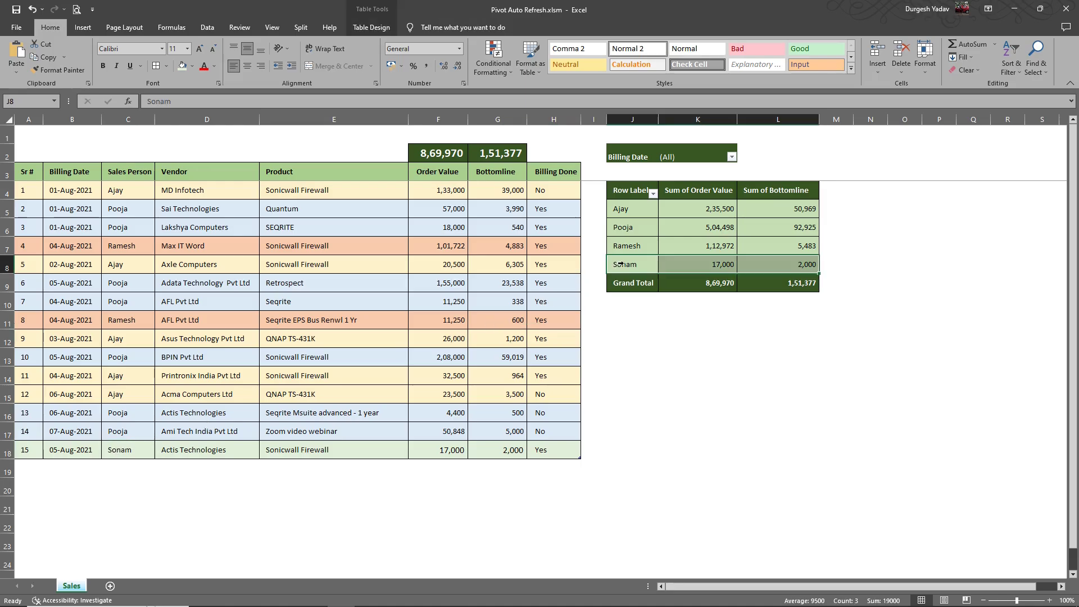
pyautogui.click(815, 265)
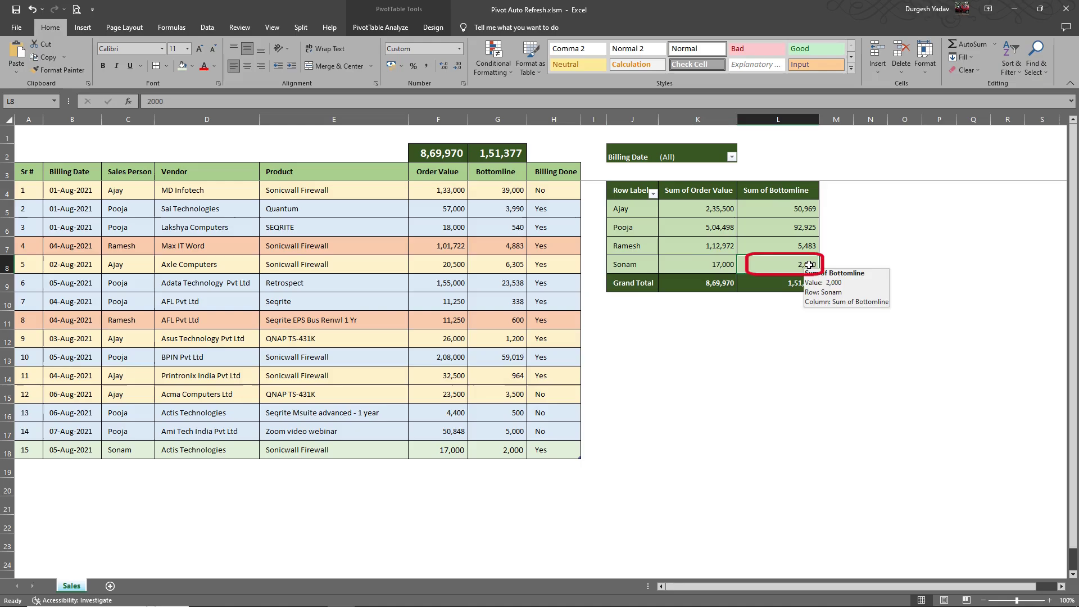
pyautogui.click(508, 450)
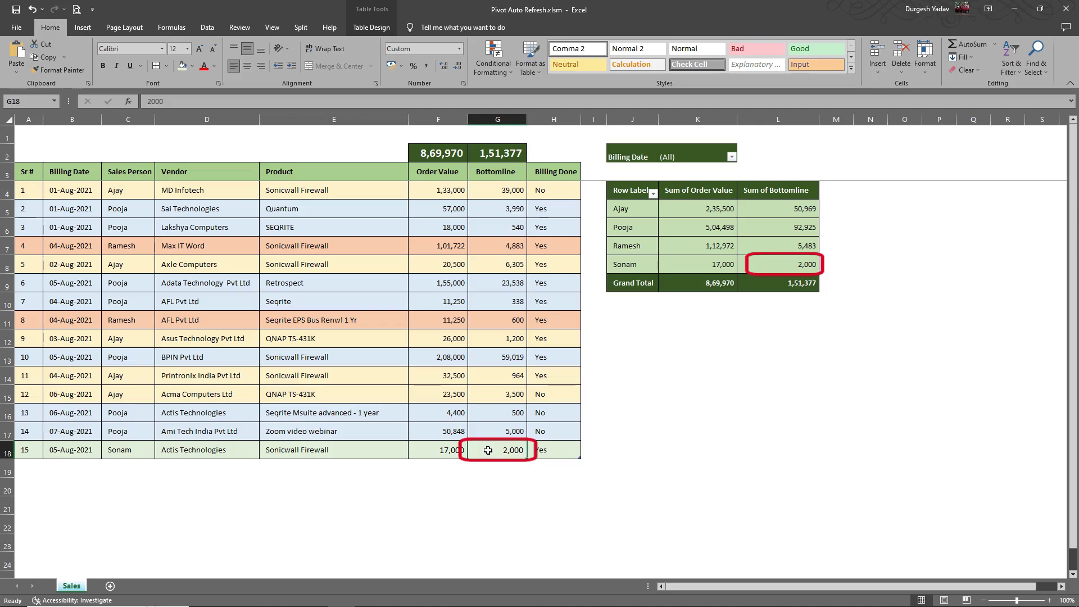
pyautogui.write('3')
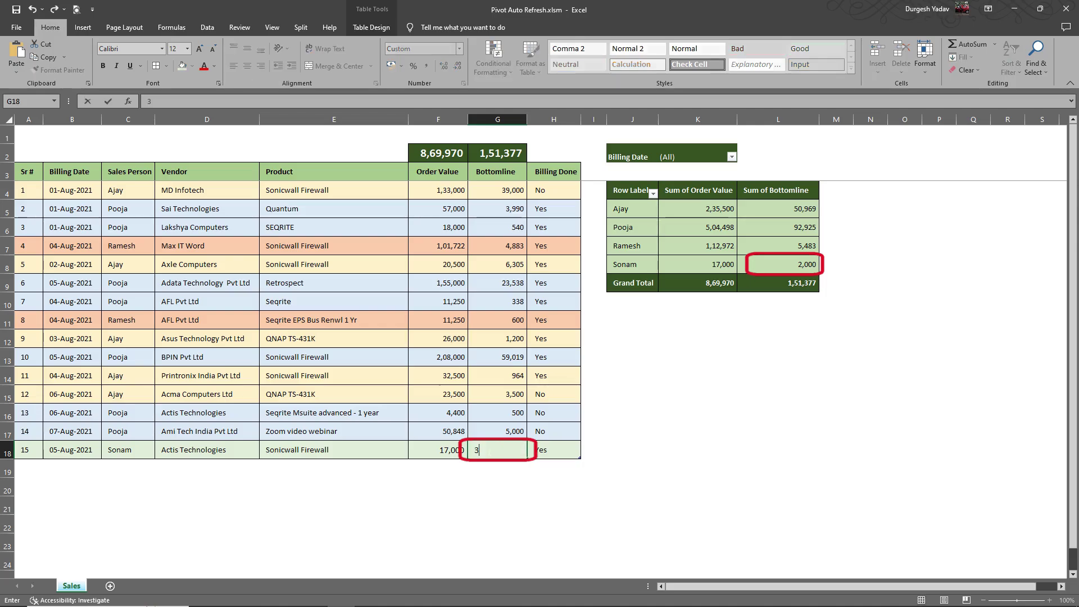
pyautogui.write('000')
pyautogui.press('Return')
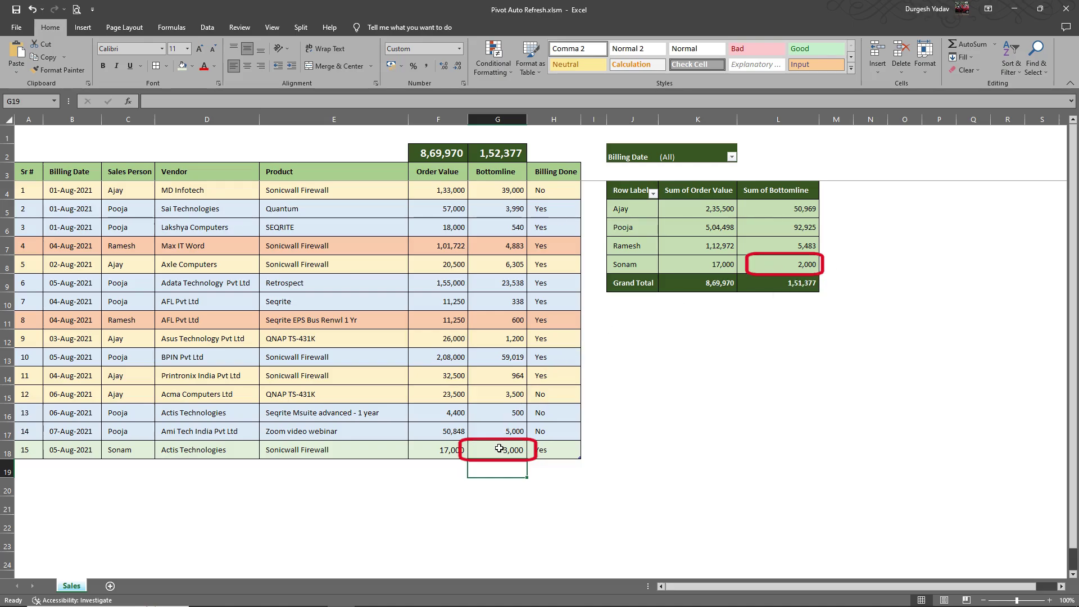
pyautogui.click(499, 448)
pyautogui.write('2')
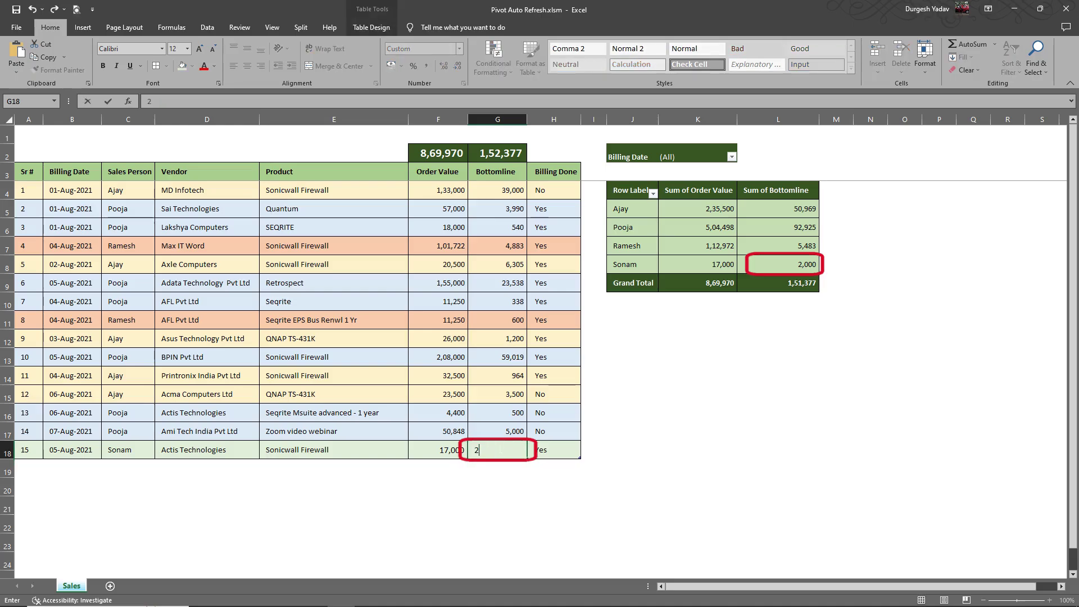
pyautogui.press('Return')
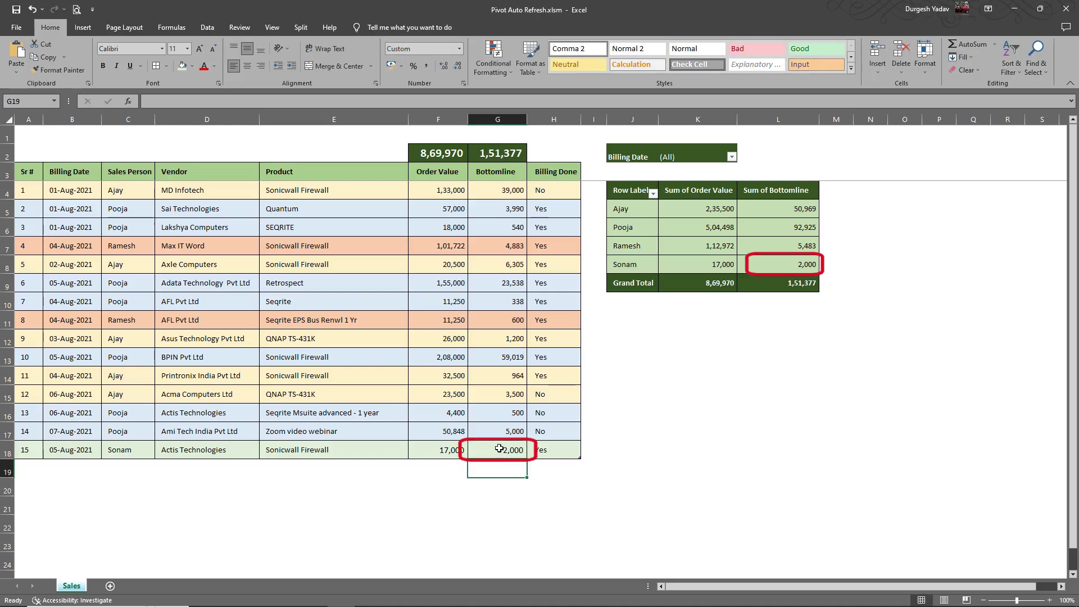
pyautogui.click(782, 302)
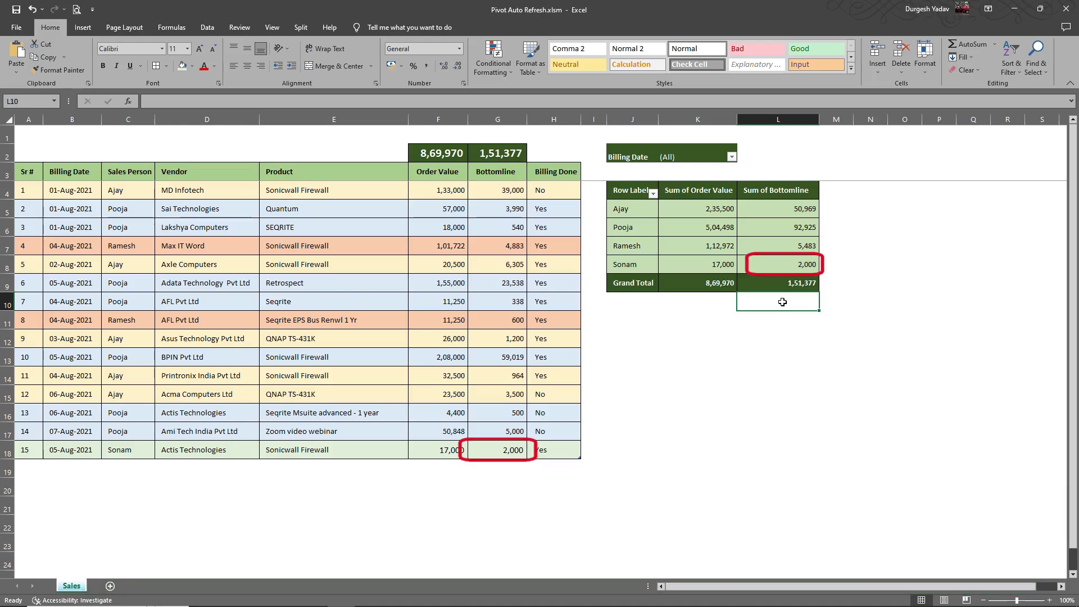
pyautogui.press('alt')
# Step: Paste a Worksheet_SelectionChange macro refreshing all pivot caches into Sheet10 (Sales), save, and close VBA
pyautogui.hotkey('alt', 'F11')
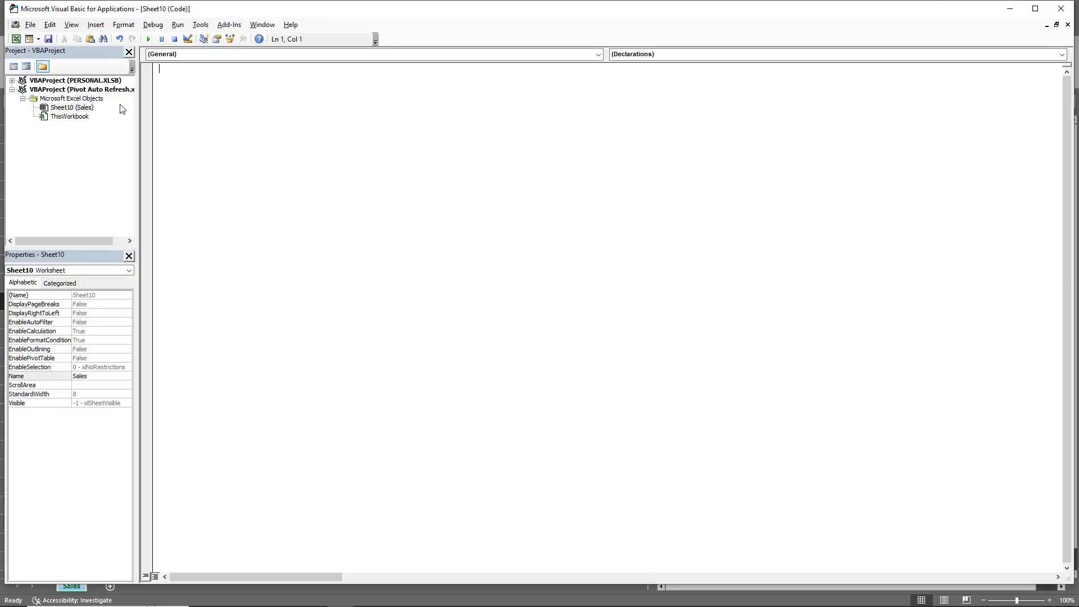
pyautogui.doubleClick(66, 109)
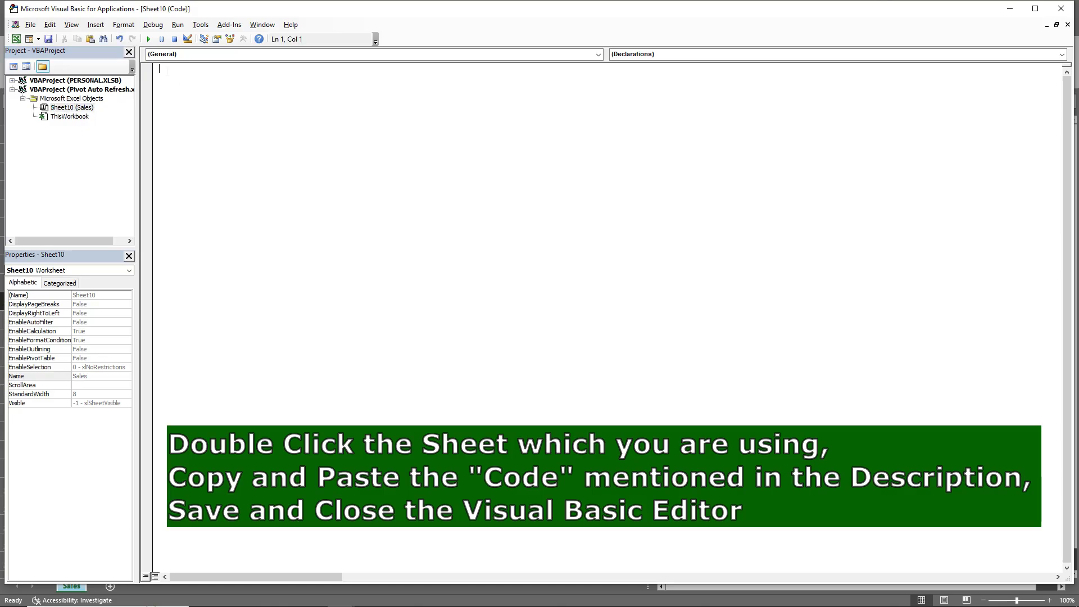
pyautogui.write('Private Sub Worksheet_SelectionChange(ByVal Target As Range) Dim p As PivotCache For Each p In ThisWorkbook.PivotCaches p.Refresh Next p End Sub')
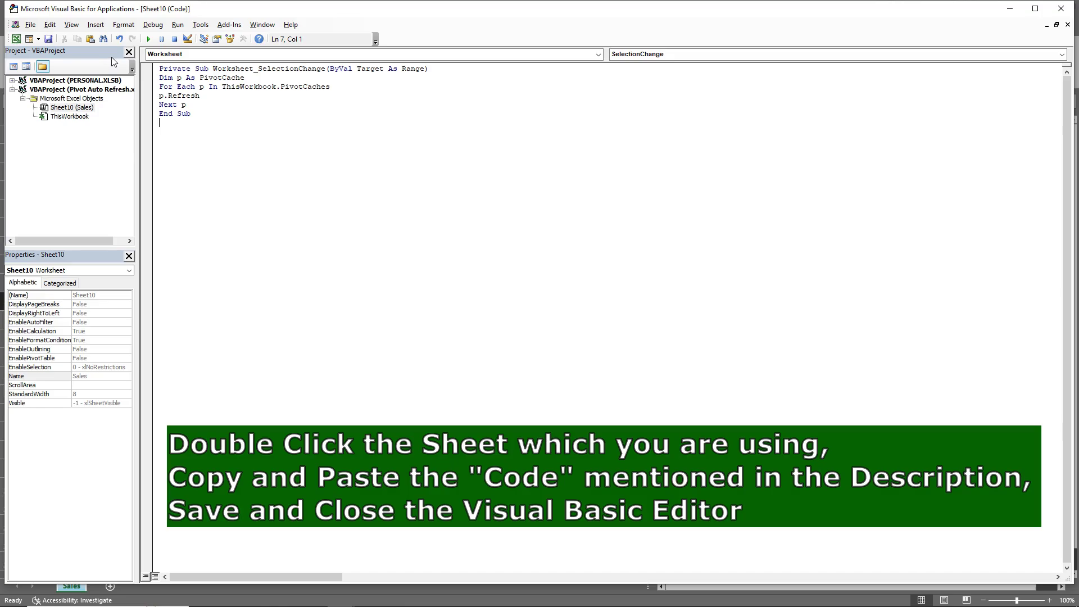
pyautogui.click(48, 41)
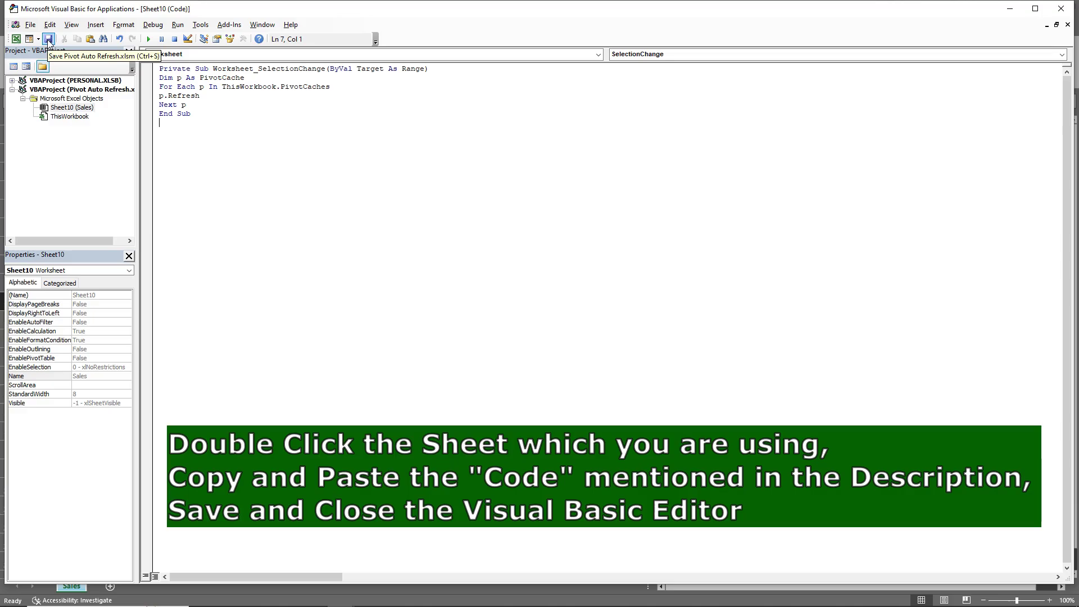
pyautogui.click(1058, 12)
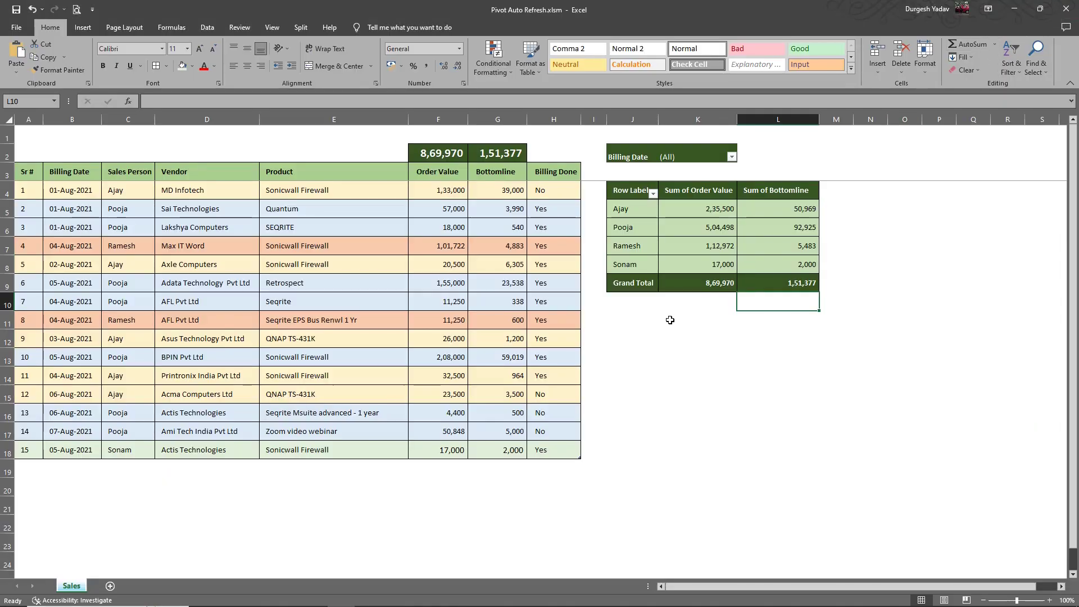
# Step: Change Sonam's Bottomline in G18 to 3,000 and check that the pivot refreshed
pyautogui.click(492, 449)
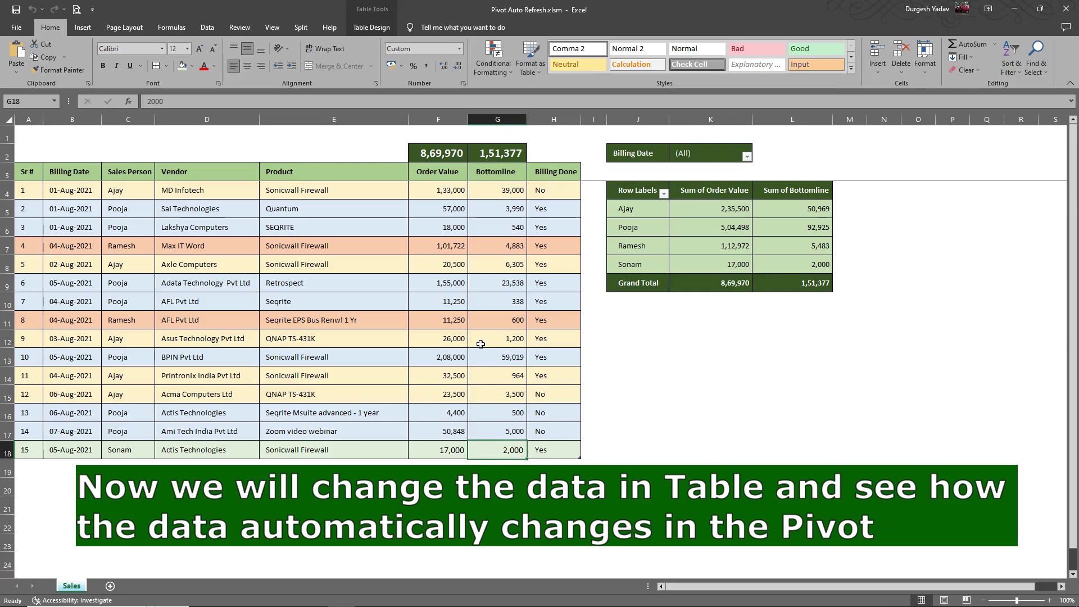
pyautogui.write('30')
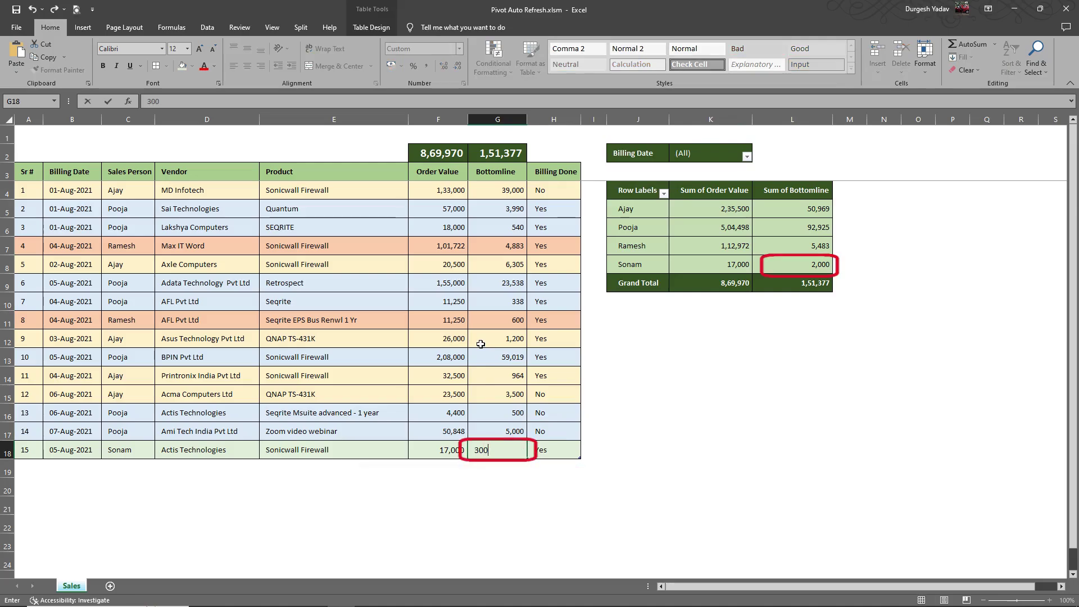
pyautogui.press('Return')
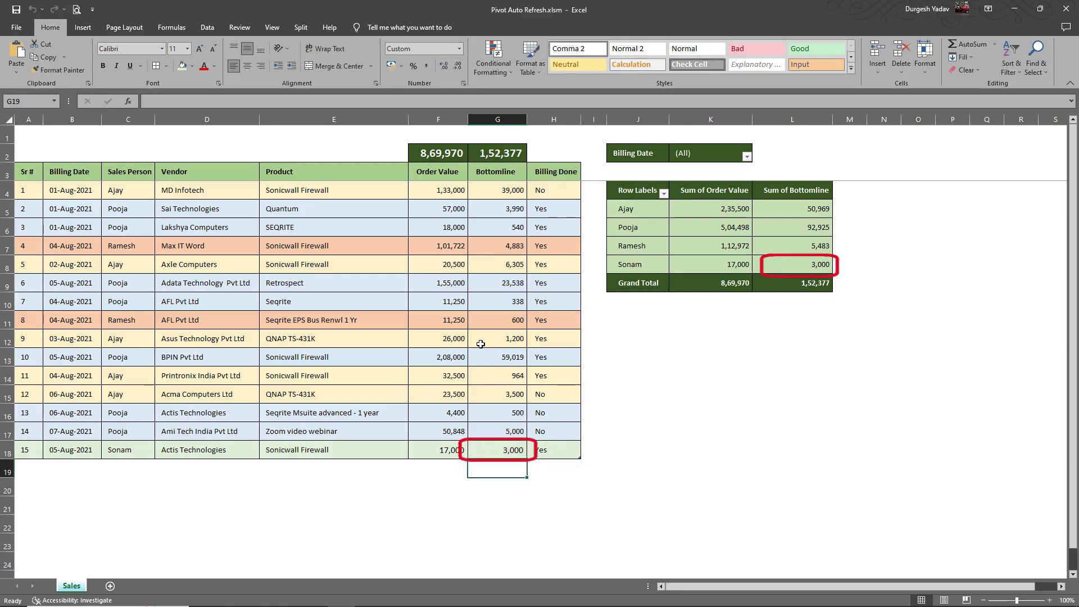
pyautogui.click(806, 262)
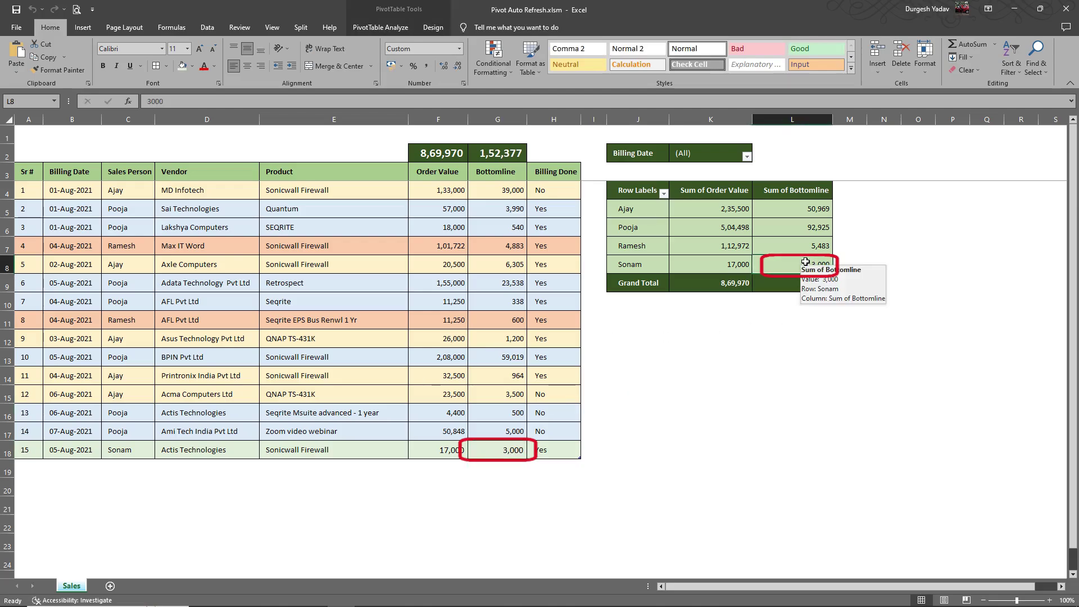
# Step: Set G18 to 5,000 and confirm the pivot shows Sonam 5,000 and grand total 1,54,377
pyautogui.click(502, 448)
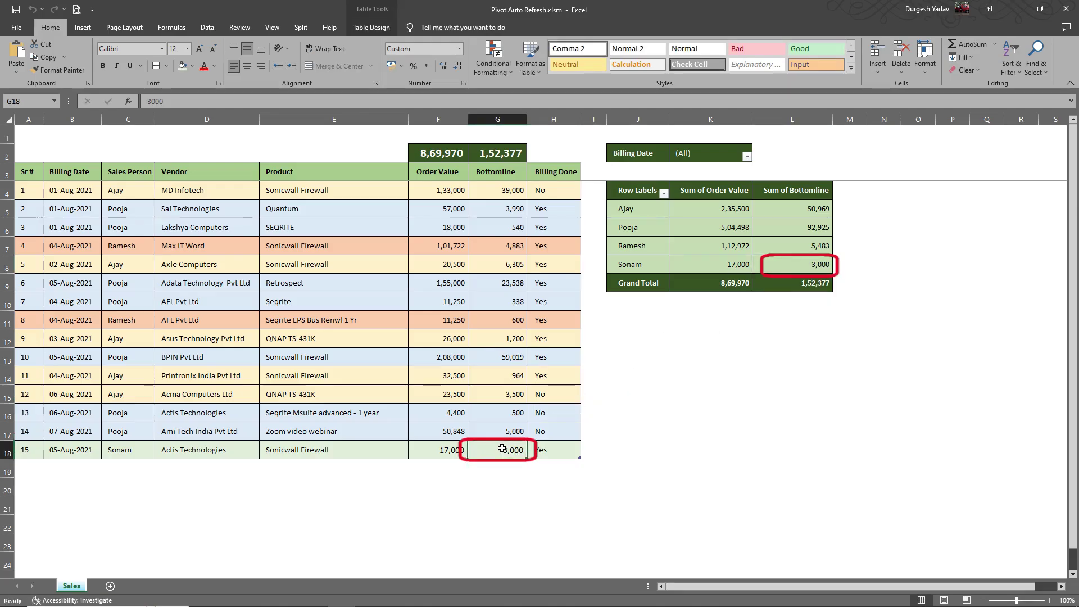
pyautogui.write('500')
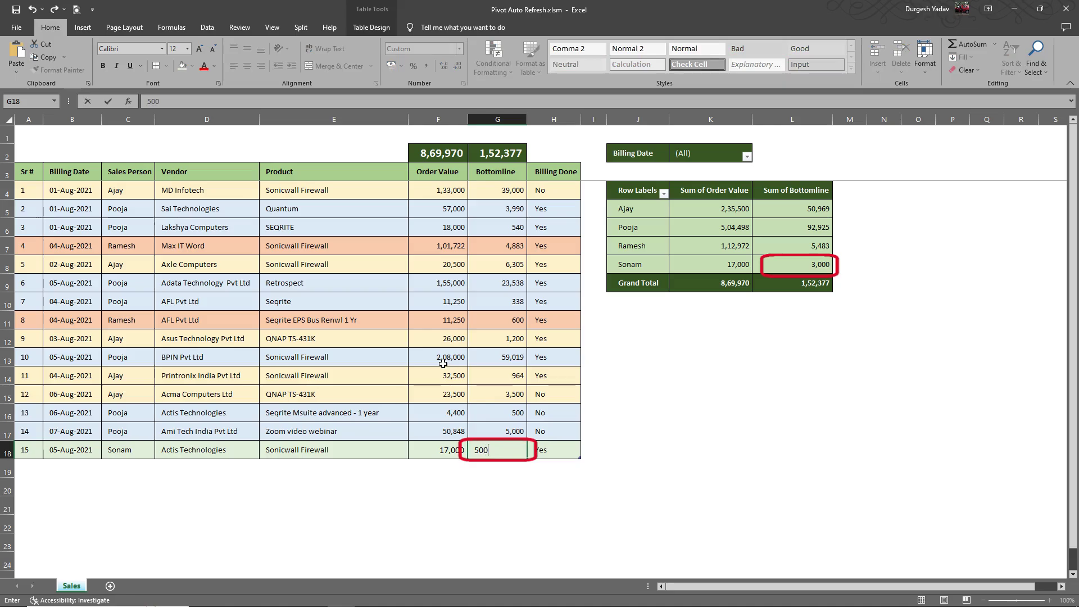
pyautogui.press('Return')
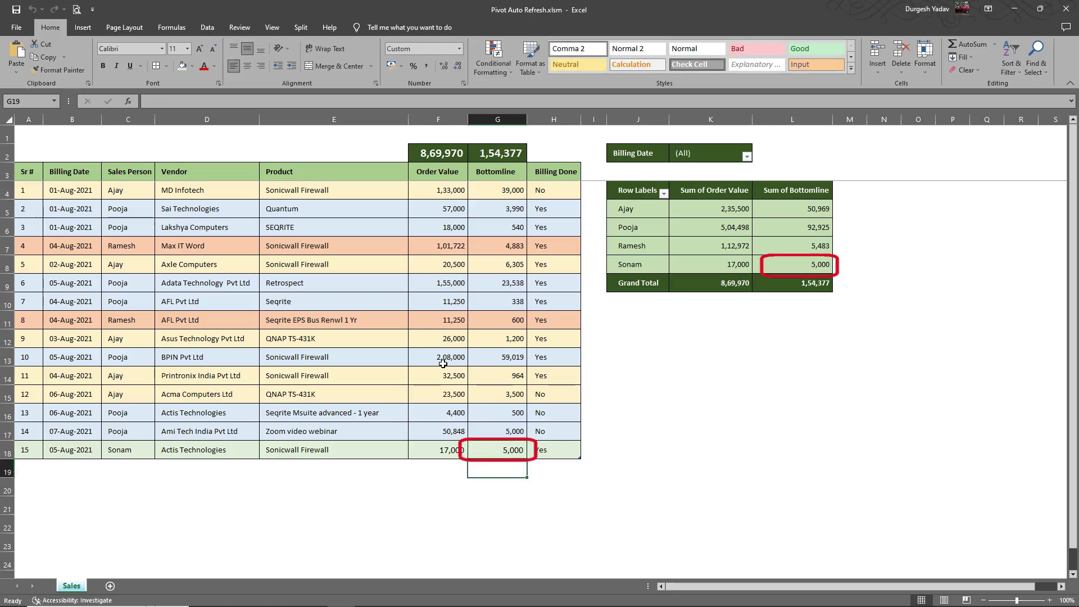
pyautogui.click(801, 262)
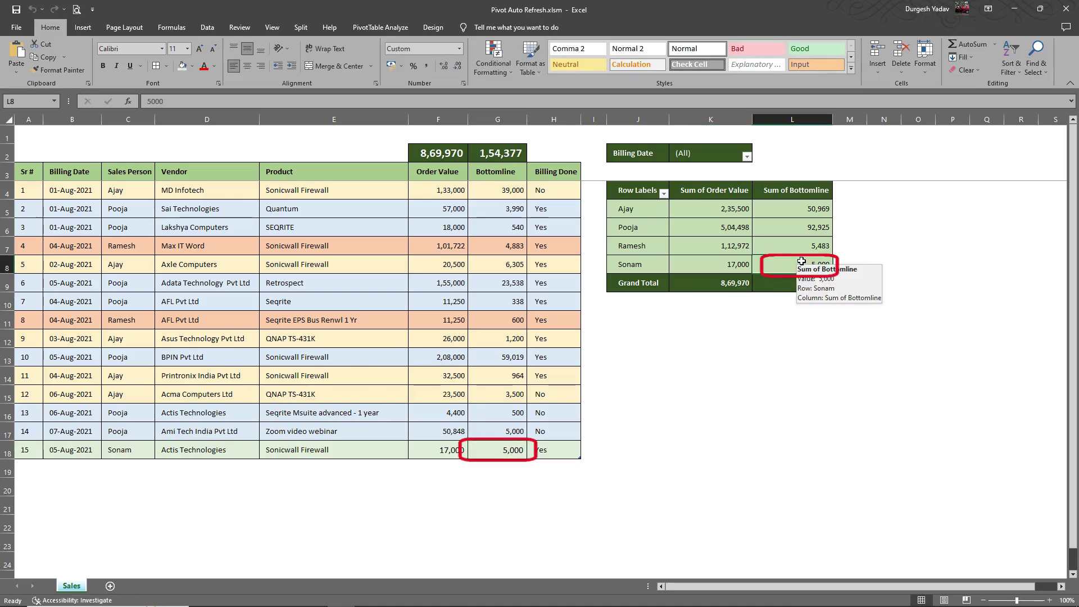
pyautogui.click(787, 283)
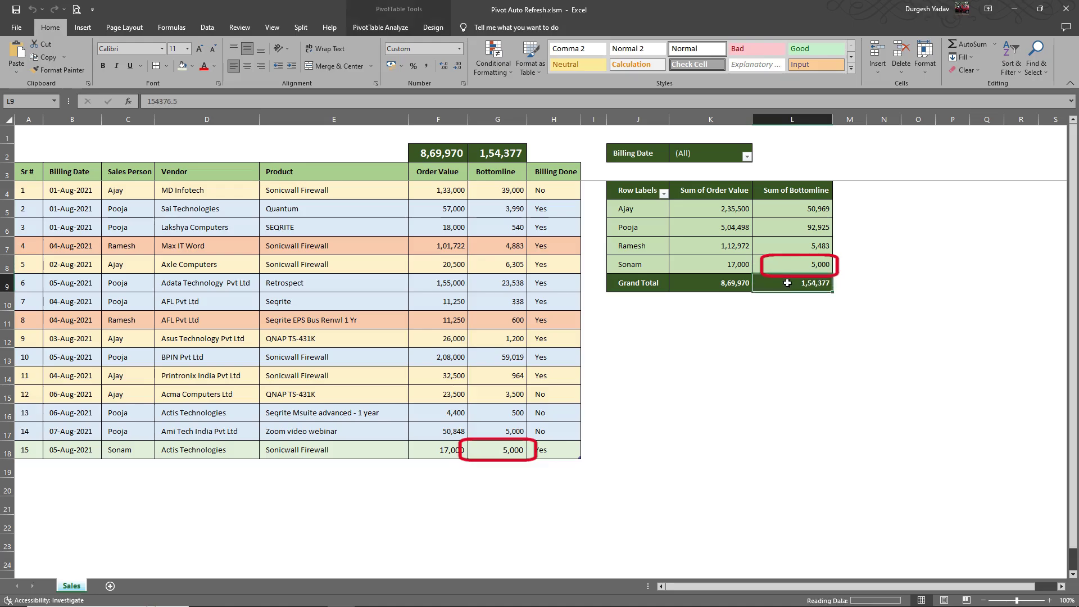
pyautogui.click(493, 153)
pyautogui.click(501, 449)
pyautogui.write('2,000')
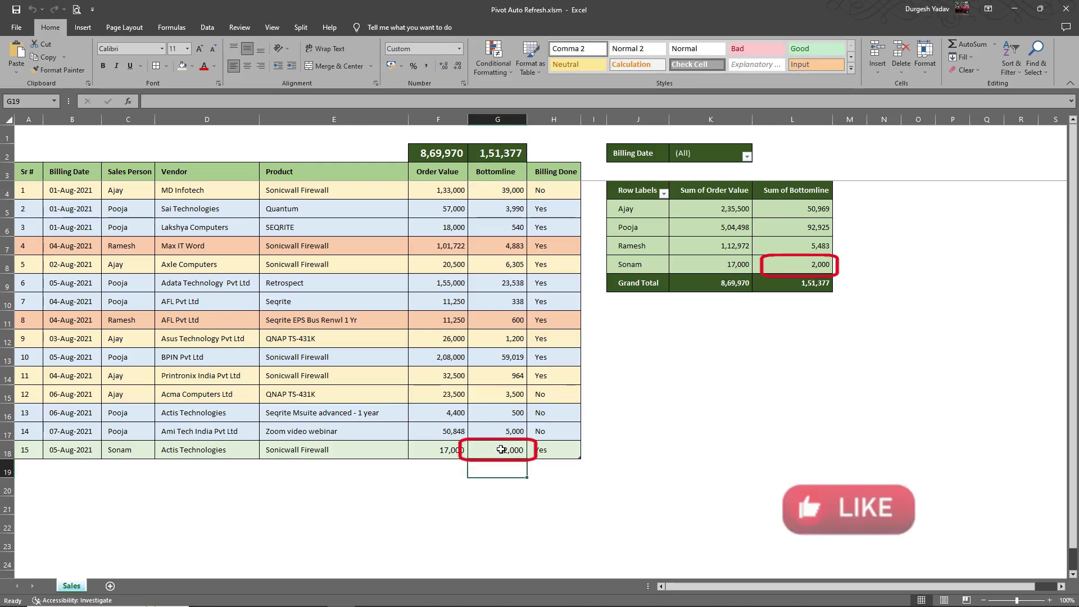
pyautogui.click(775, 282)
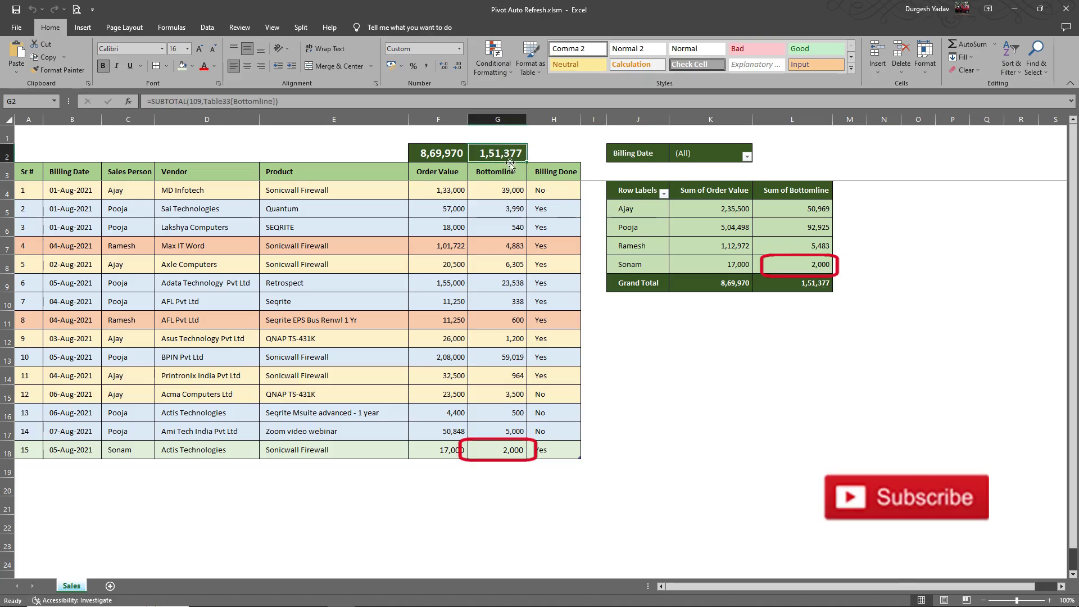